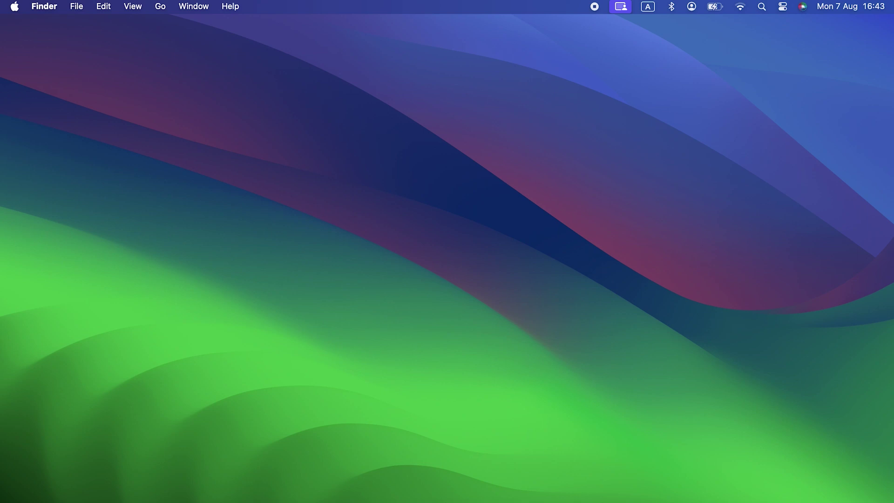
# Run Software Update under General, confirm macOS is up to date, and close System Settings.
pyautogui.click(15, 7)
pyautogui.click(30, 45)
pyautogui.click(307, 272)
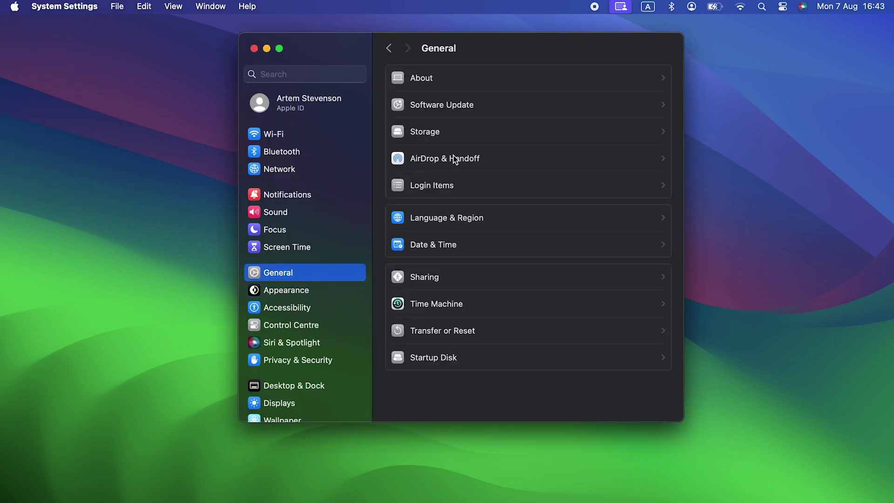
pyautogui.click(499, 112)
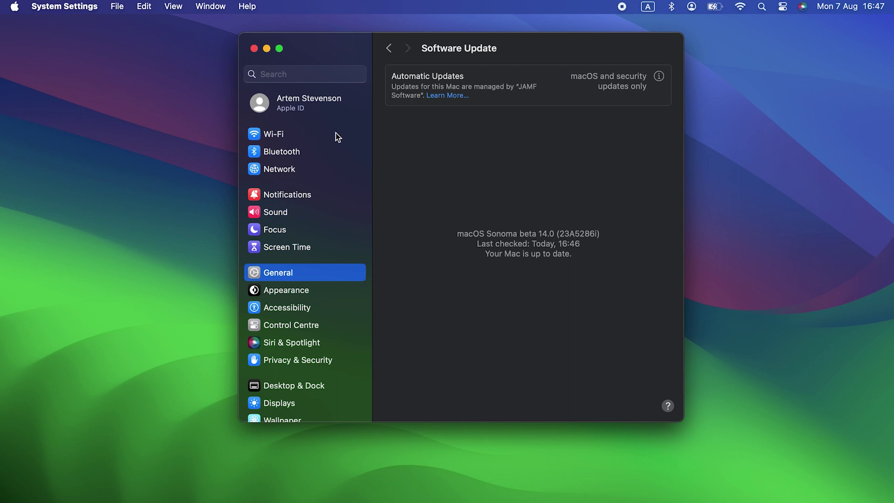
pyautogui.click(255, 49)
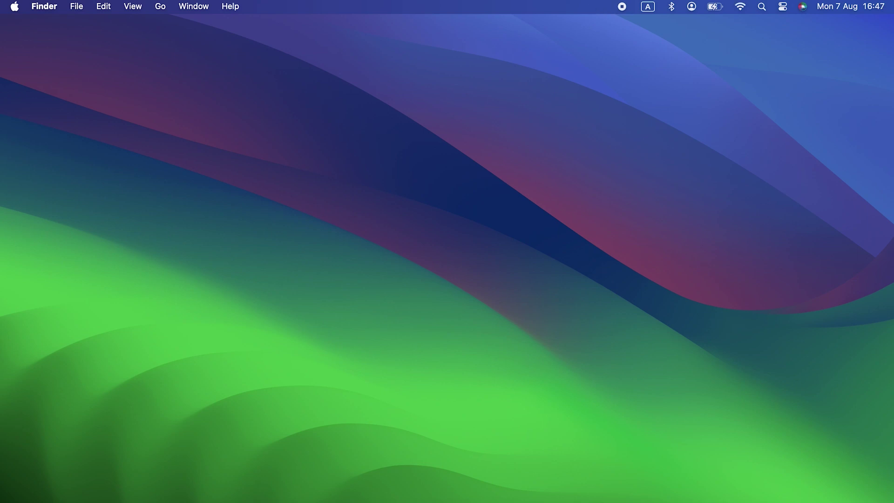
# Start the Telegram 9.7 update from App Store's Updates list and minimize the window.
pyautogui.click(261, 498)
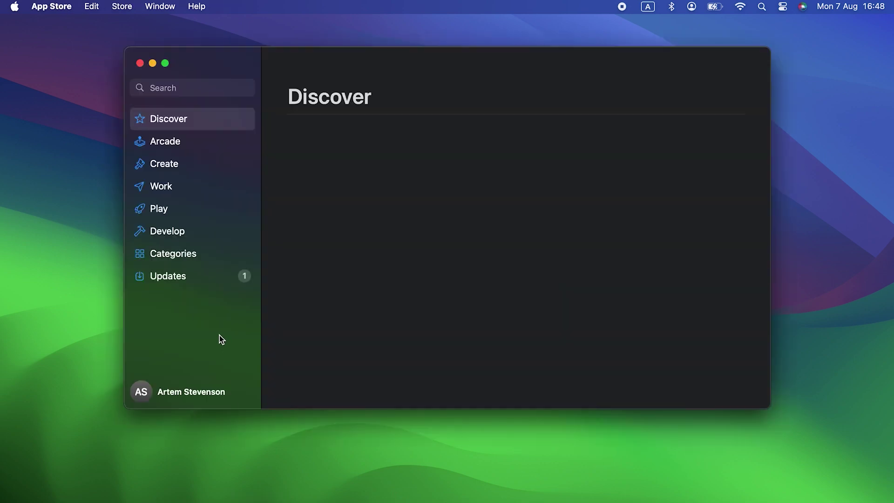
pyautogui.click(205, 278)
pyautogui.click(479, 167)
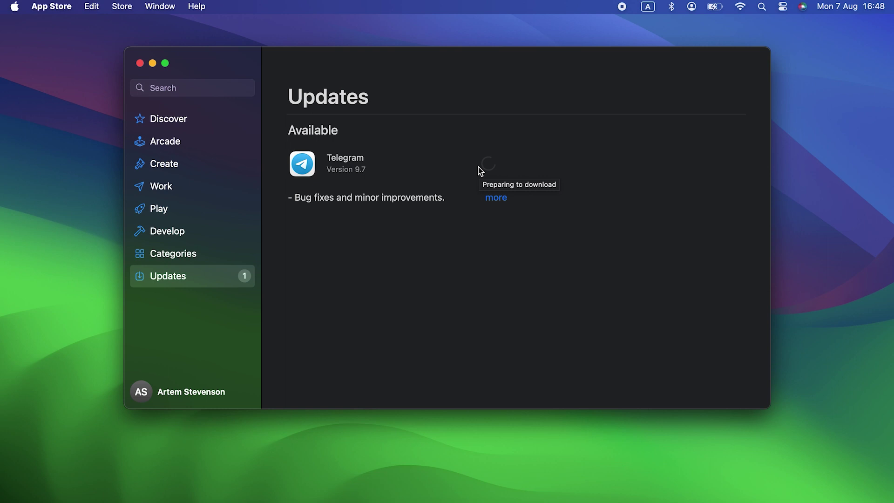
pyautogui.click(153, 64)
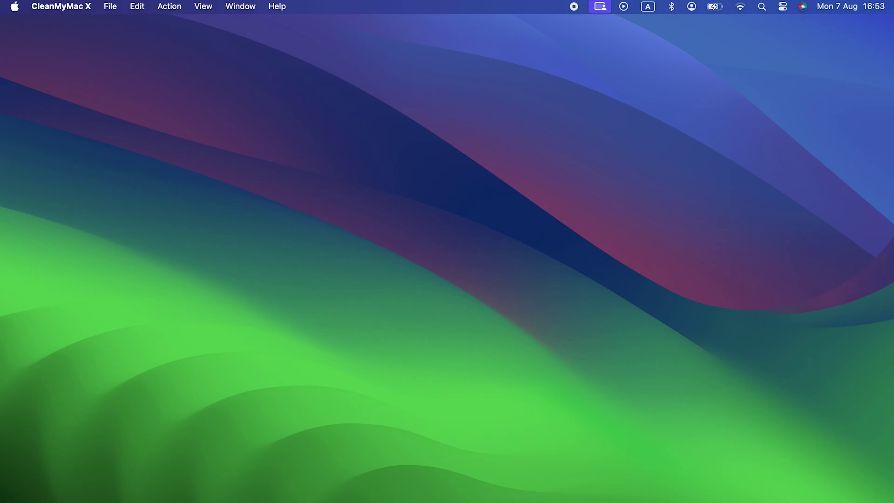
# Quit the Heavy Consumers app from CleanMyMac X Optimization's six items, then close CleanMyMac X.
pyautogui.press('F4')
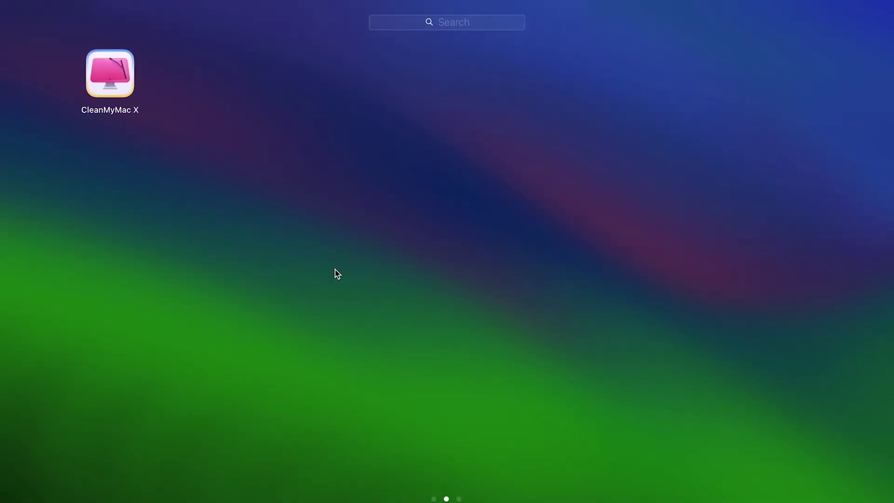
pyautogui.click(121, 91)
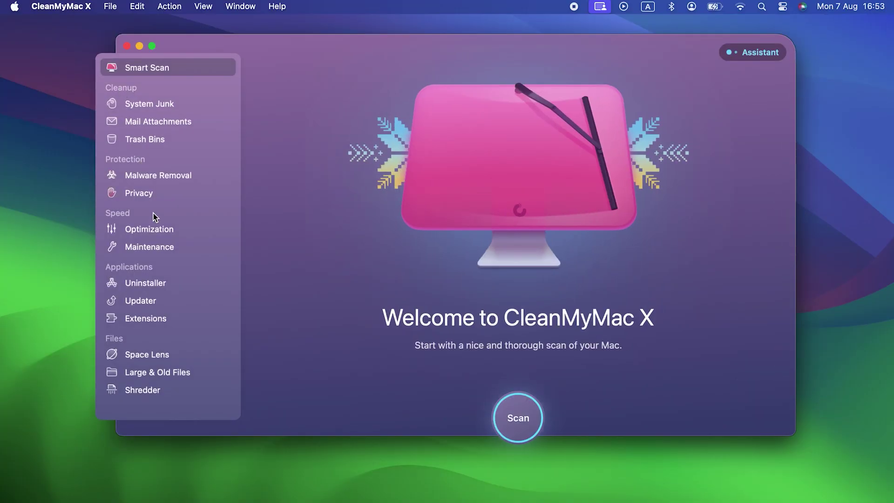
pyautogui.click(156, 228)
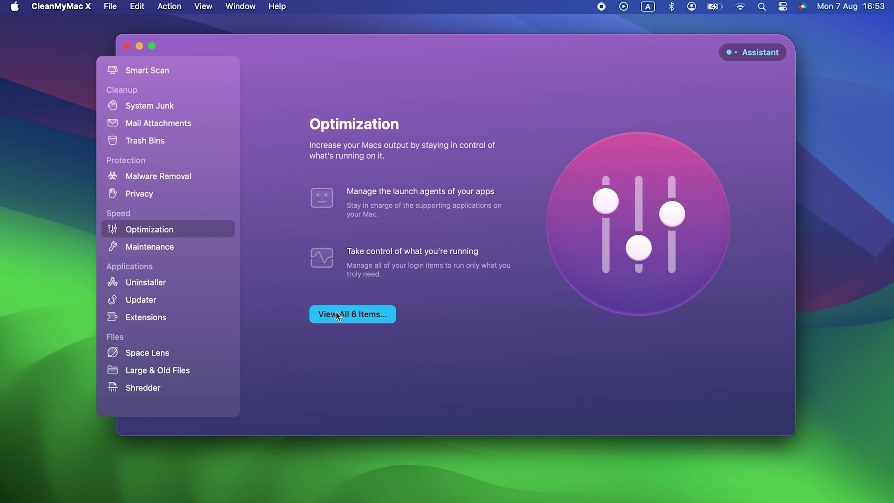
pyautogui.click(352, 313)
pyautogui.click(262, 145)
pyautogui.click(312, 145)
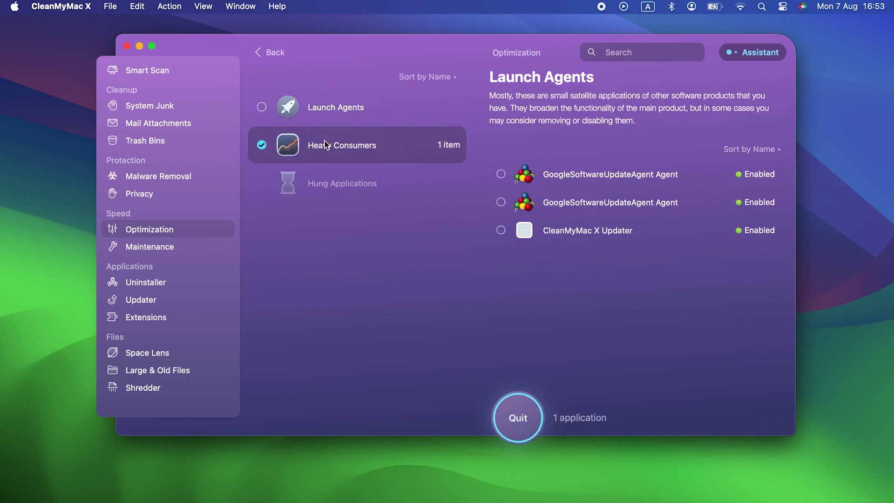
pyautogui.click(515, 431)
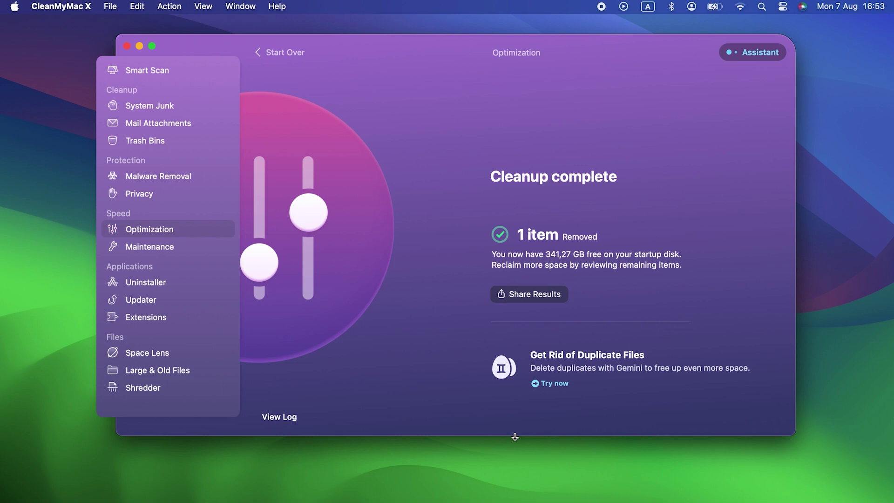
pyautogui.click(127, 47)
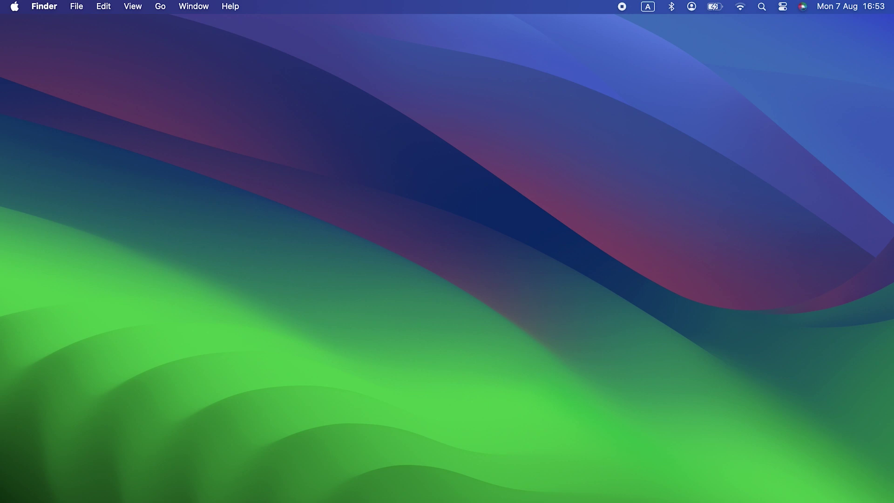
# Launch Activity Monitor from Utilities and sort processes by % CPU, then % GPU.
pyautogui.press('F4')
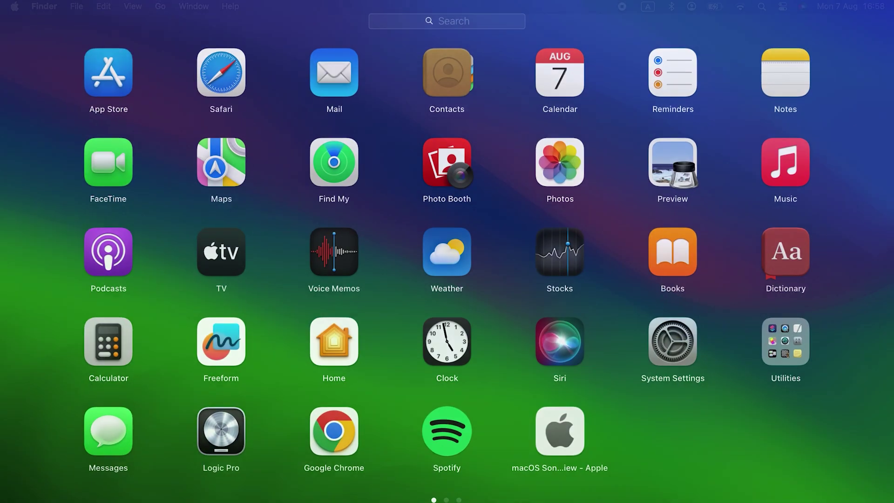
pyautogui.click(797, 349)
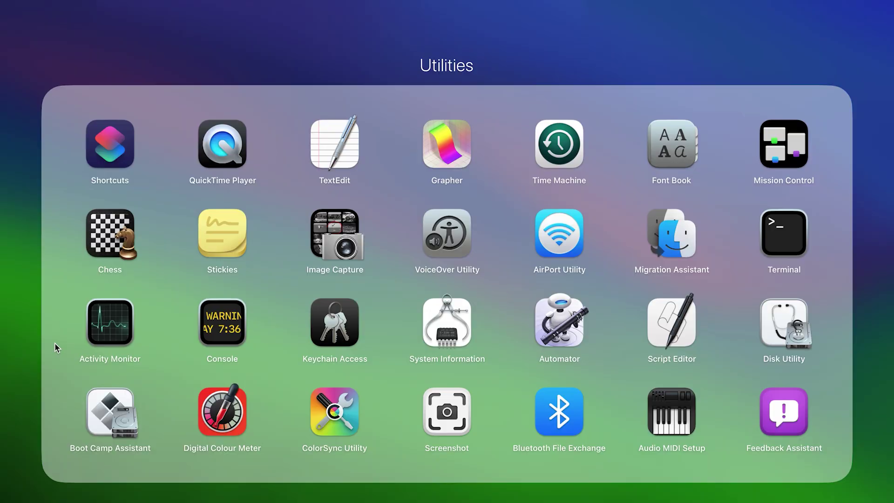
pyautogui.click(100, 337)
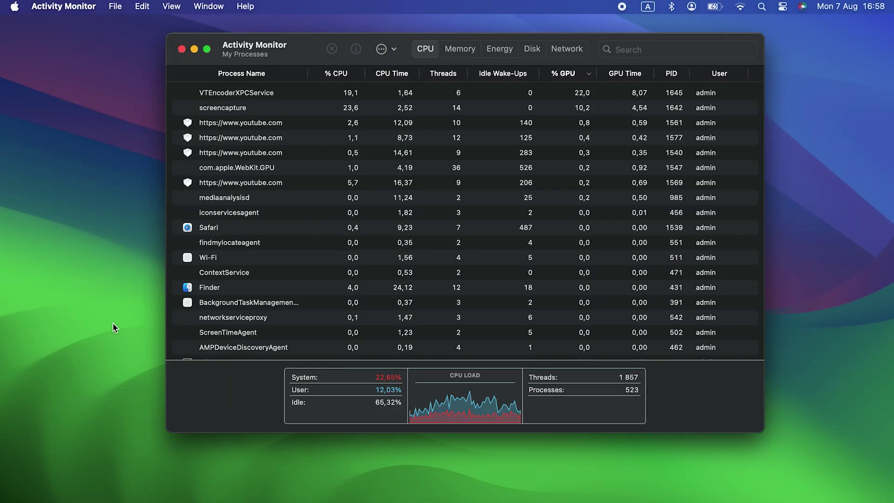
pyautogui.click(337, 75)
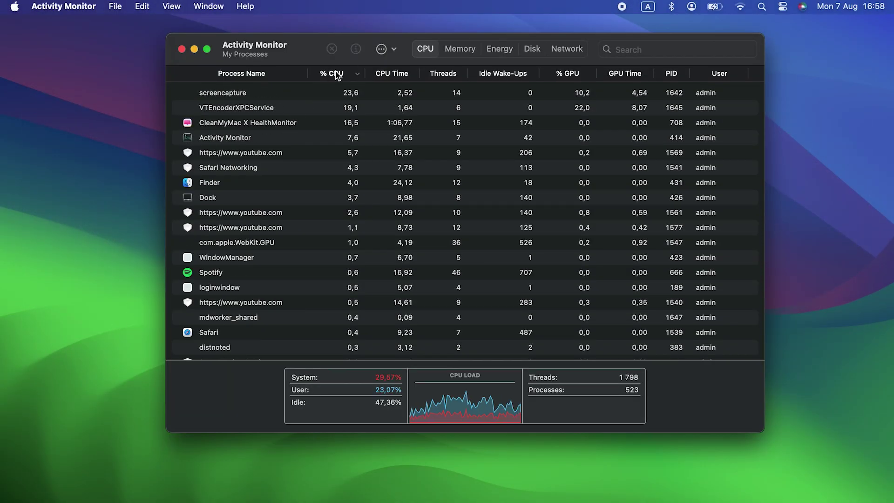
pyautogui.click(570, 75)
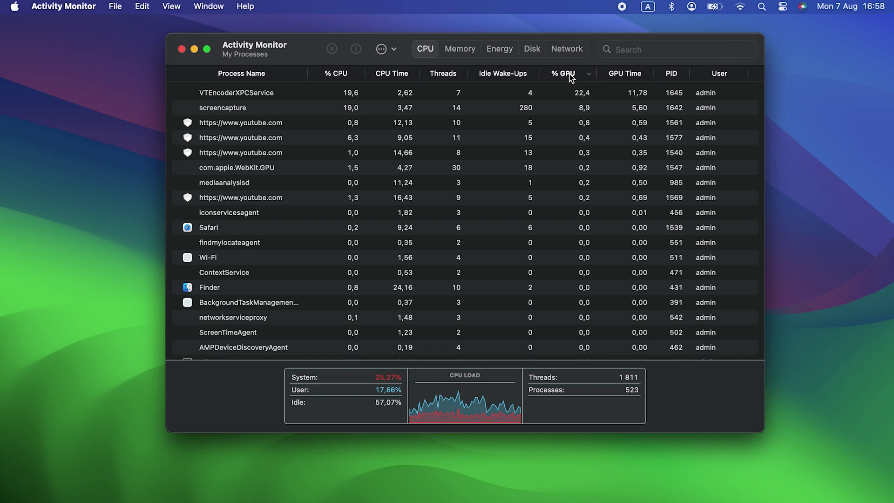
# Quit the youtube.com Safari Web Content process (PID 1561) and close Activity Monitor.
pyautogui.click(323, 121)
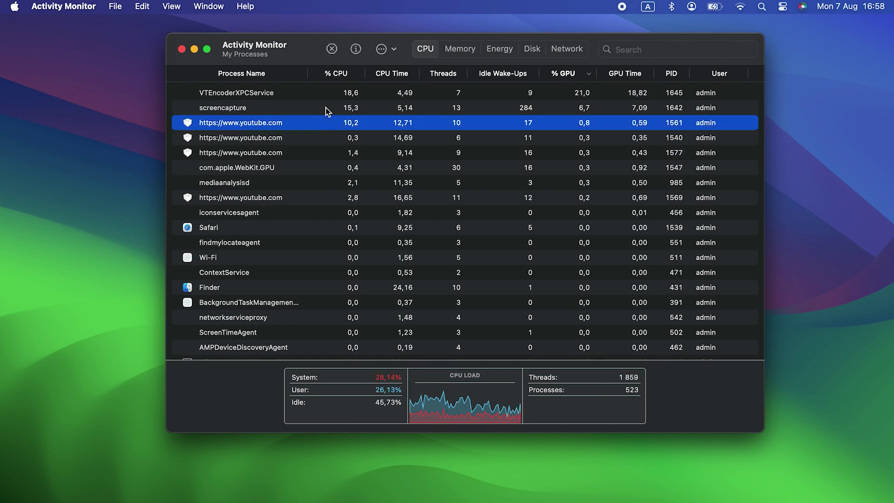
pyautogui.click(337, 52)
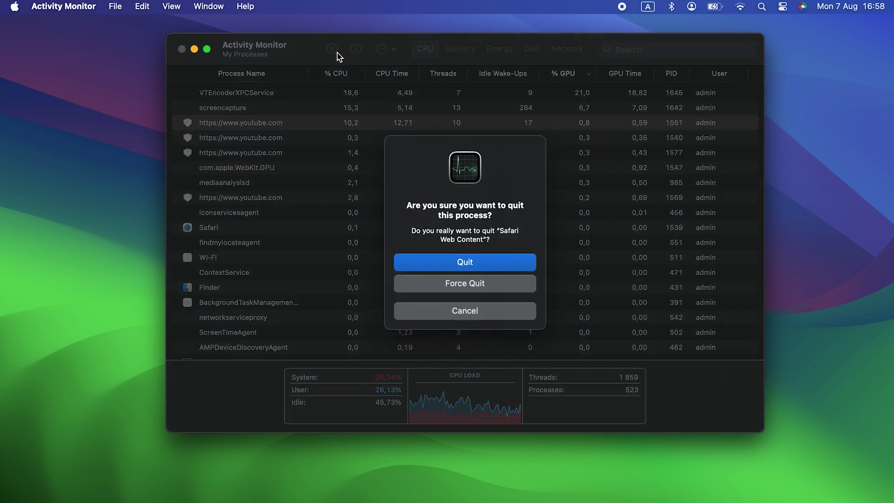
pyautogui.click(409, 263)
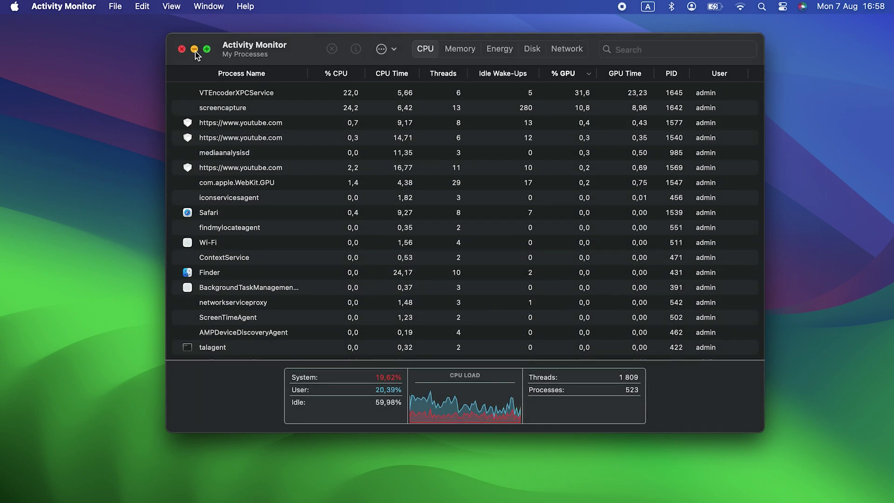
pyautogui.click(183, 50)
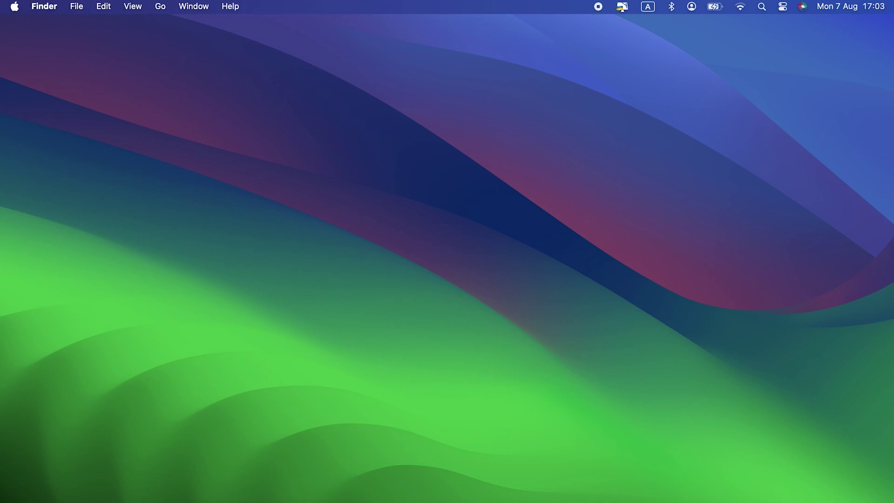
# Run CleanMyMac X's Free Up RAM task from the Maintenance list.
pyautogui.press('F4')
pyautogui.click(121, 75)
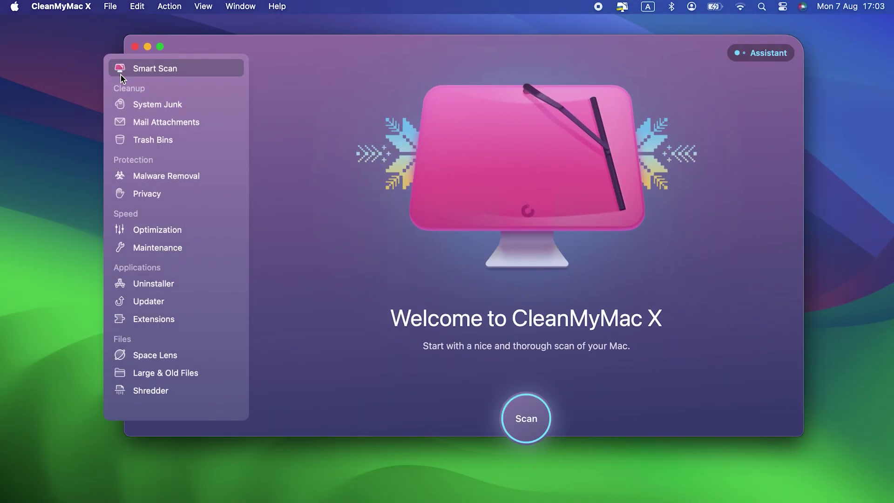
pyautogui.click(154, 246)
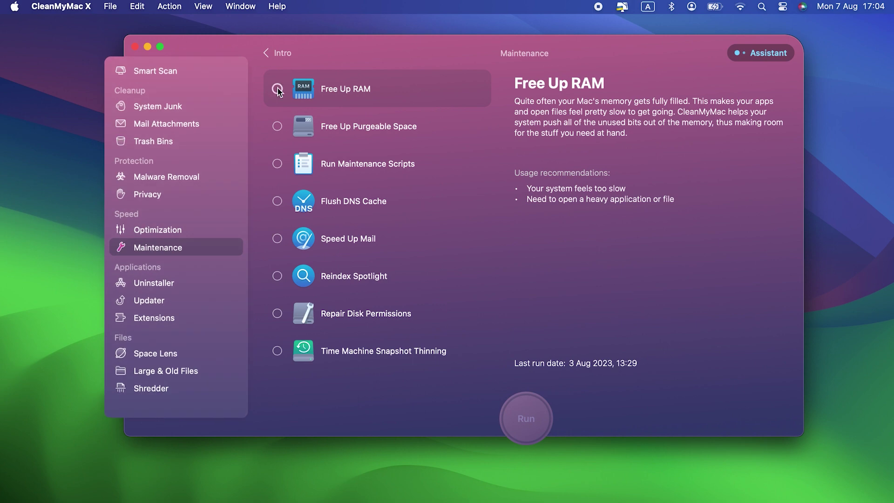
pyautogui.click(277, 88)
pyautogui.click(532, 440)
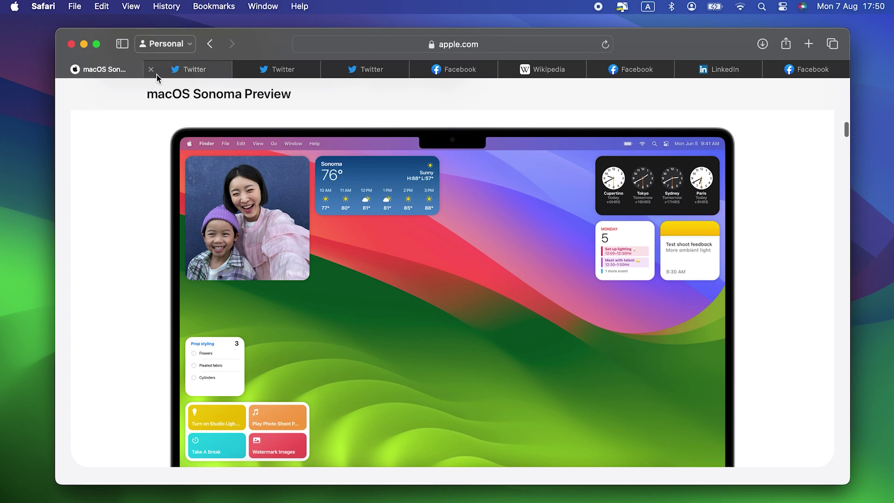
# Close the three Twitter, three Facebook, Wikipedia and LinkedIn tabs, then minimize Safari.
pyautogui.click(152, 71)
pyautogui.click(152, 71)
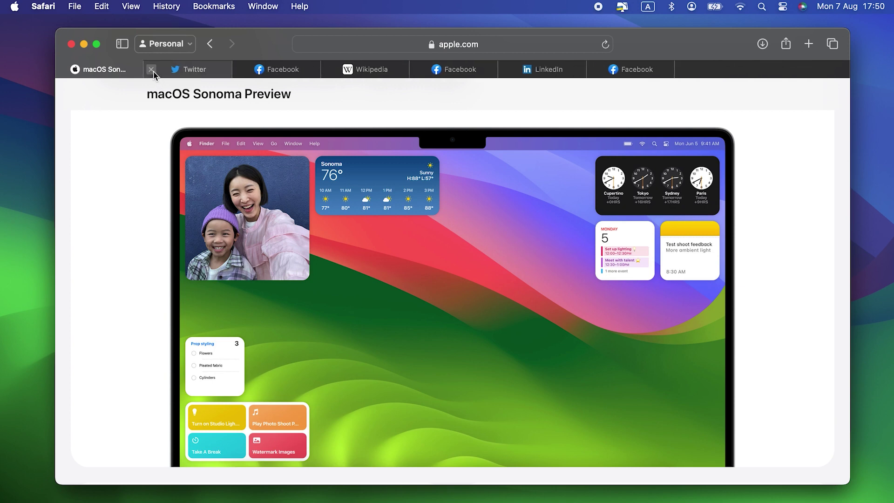
pyautogui.click(152, 69)
pyautogui.click(152, 70)
pyautogui.click(153, 70)
pyautogui.click(152, 70)
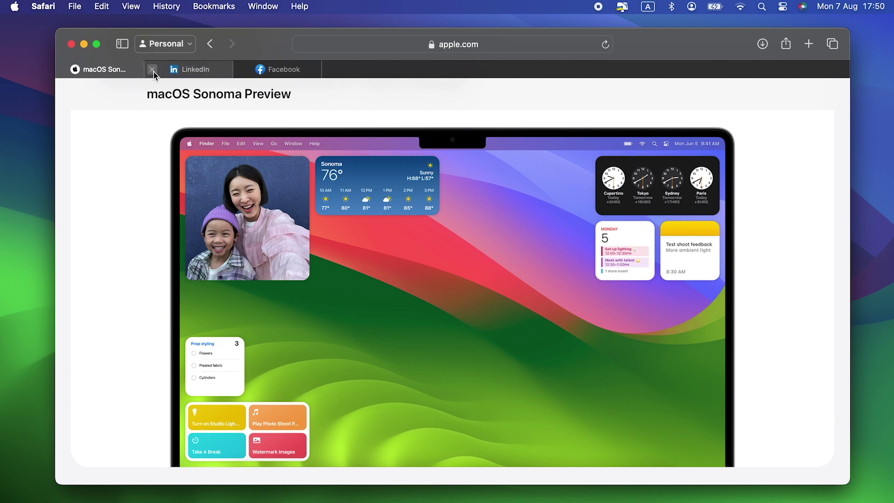
pyautogui.click(152, 70)
pyautogui.click(152, 70)
pyautogui.click(84, 44)
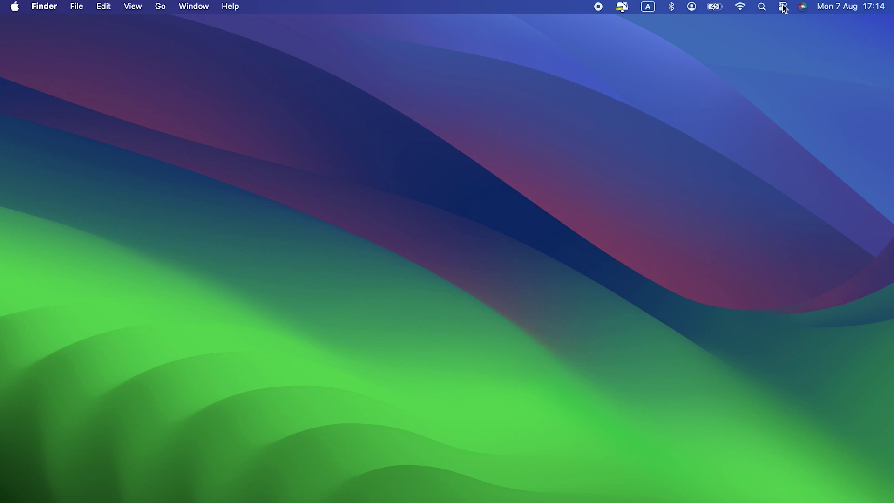
# Choose Not Now on Control Center's Stage Manager prompt so Stage Manager stays off.
pyautogui.click(782, 6)
pyautogui.click(822, 88)
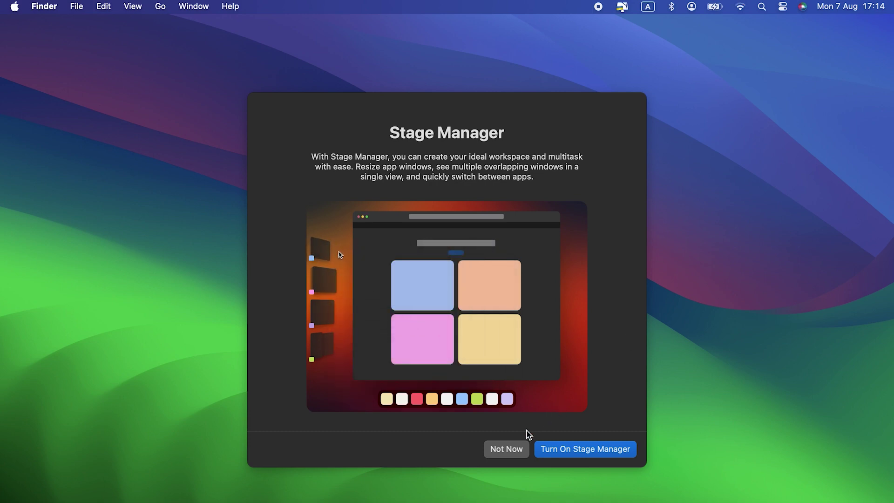
pyautogui.click(512, 448)
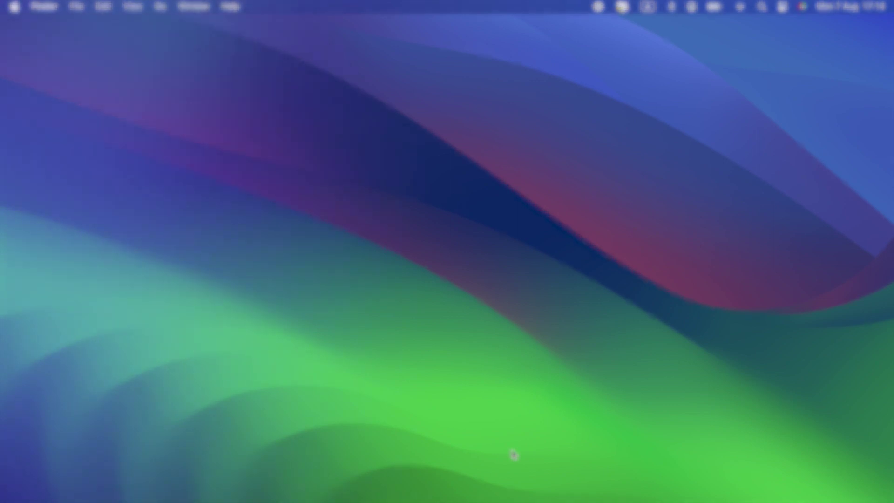